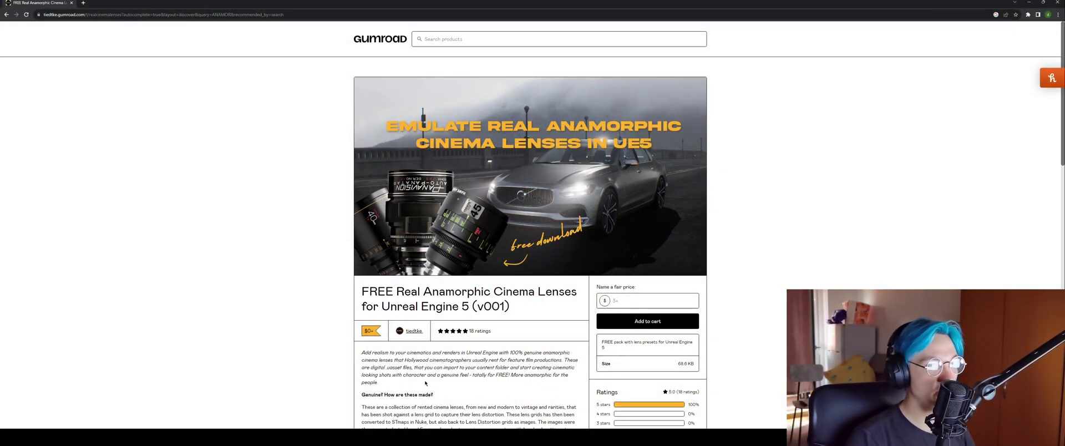
Step: Set the price of the FREE Real Anamorphic Cinema Lenses pack to 0 and add it to the cart
{"action": "scroll", "coordinate": [402, 293], "scroll_direction": "down", "scroll_amount": 1}
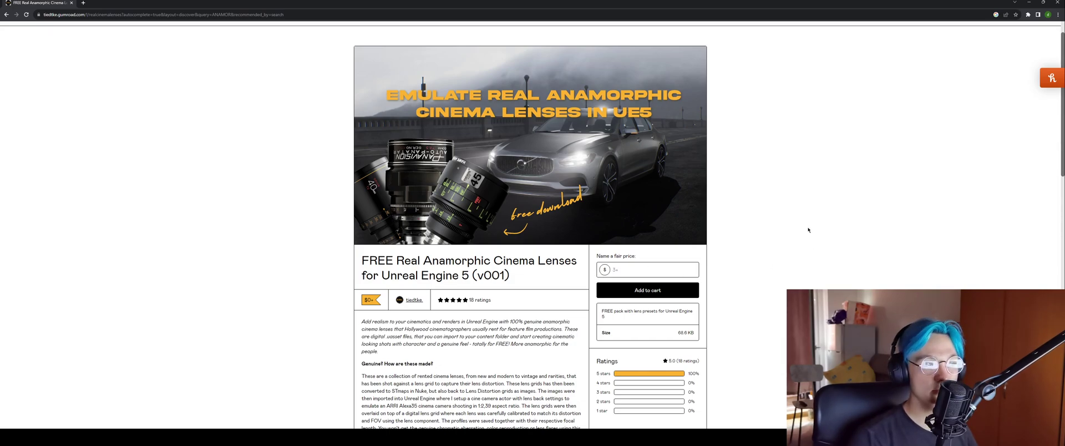
{"action": "scroll", "coordinate": [807, 225], "scroll_direction": "up", "scroll_amount": 1}
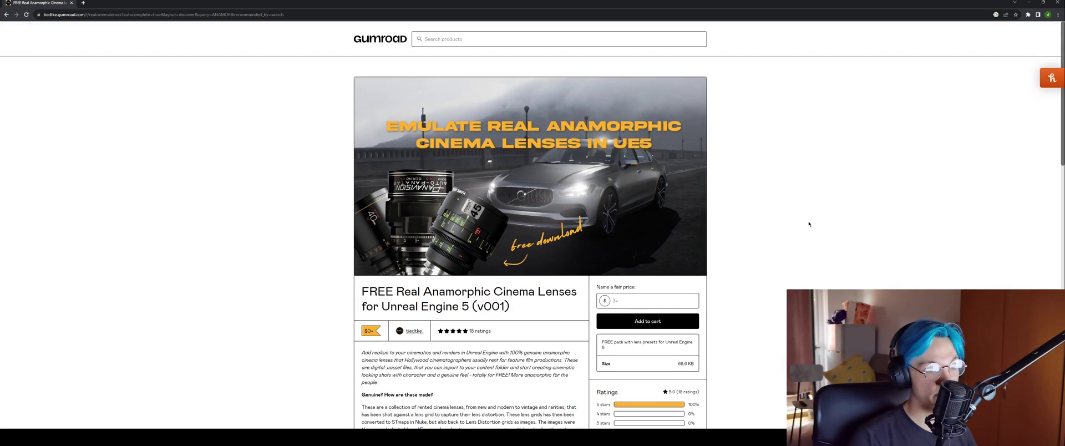
{"action": "scroll", "coordinate": [805, 226], "scroll_direction": "down", "scroll_amount": 1}
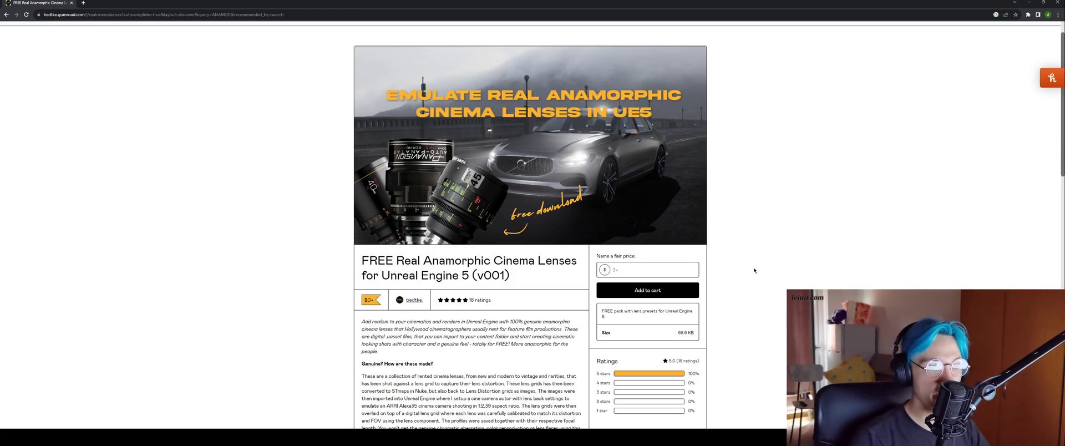
{"action": "left_click", "coordinate": [635, 268]}
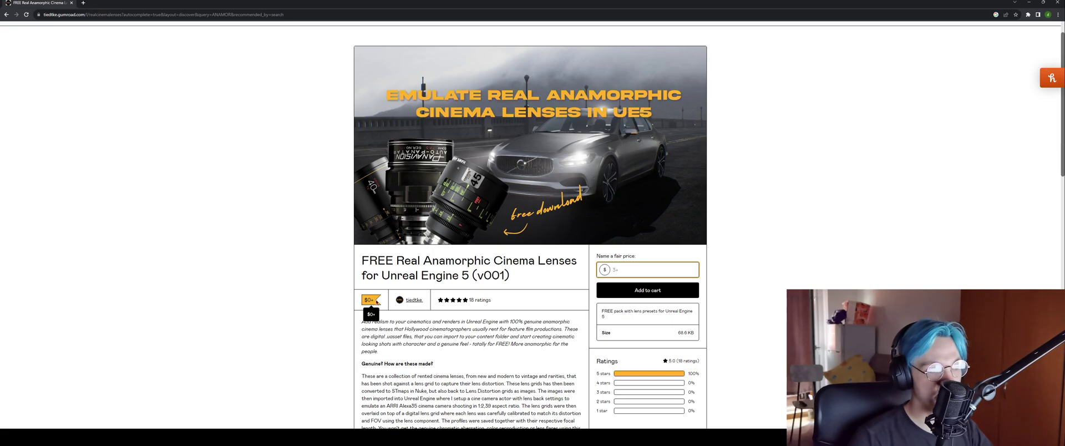
{"action": "left_click", "coordinate": [630, 269]}
{"action": "type", "text": "0"}
{"action": "left_click", "coordinate": [653, 261]}
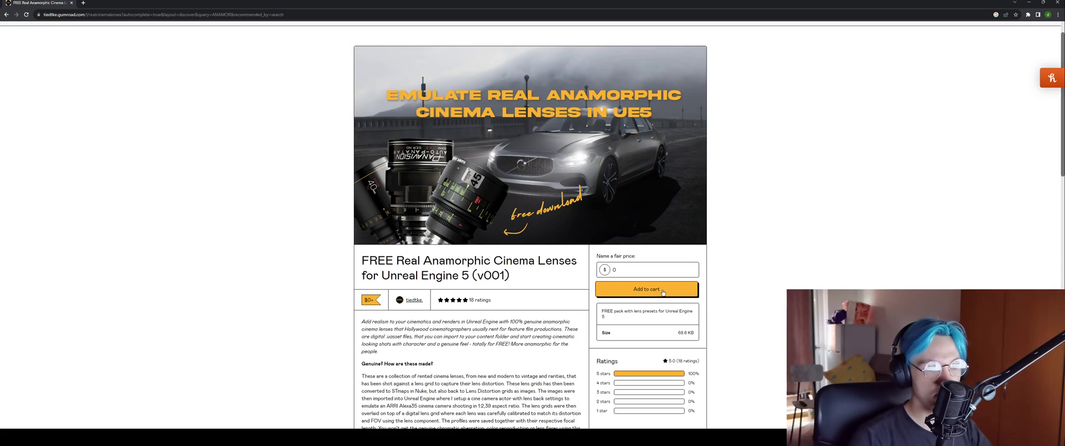
{"action": "left_click", "coordinate": [663, 292]}
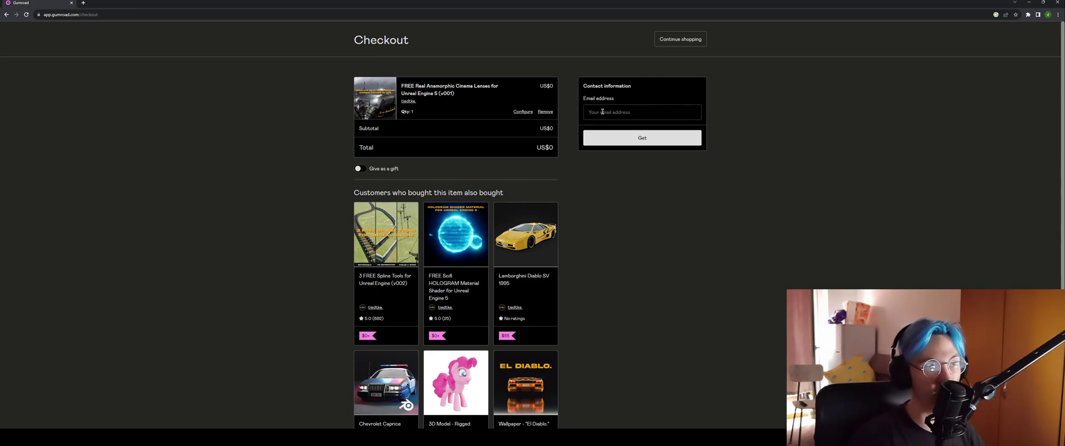
Step: Fill in the contact e-mail at checkout and download the RealAnamorphicCinemaLenses_UE5.2_v001 ZIP file
{"action": "left_click", "coordinate": [676, 112]}
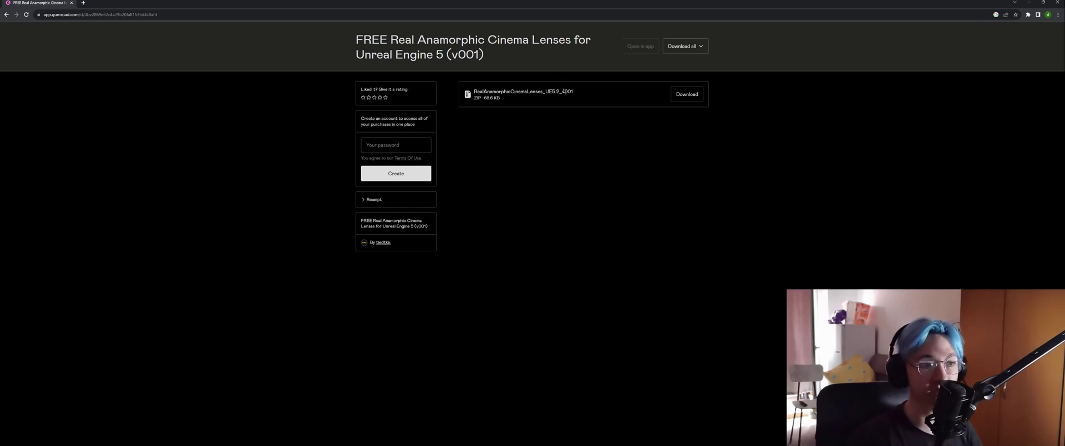
{"action": "left_click_drag", "start_coordinate": [475, 92], "coordinate": [660, 98]}
{"action": "left_click", "coordinate": [661, 99]}
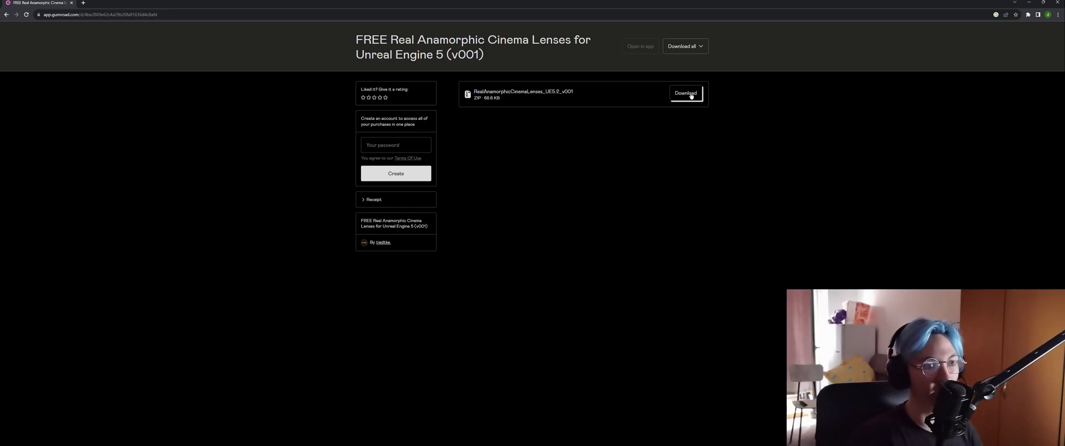
{"action": "left_click", "coordinate": [692, 95]}
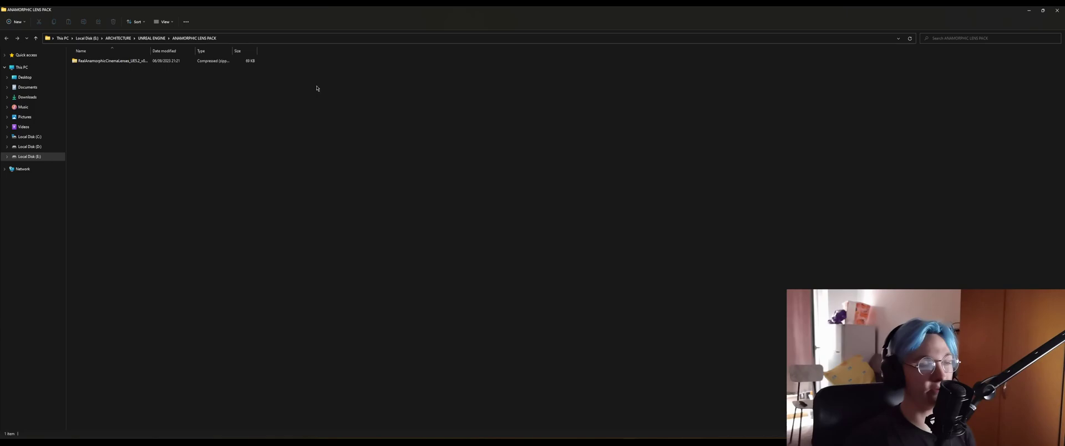
Step: Extract the downloaded lens pack archive directly into the ANAMORPHIC LENS PACK folder with 7-Zip
{"action": "left_click", "coordinate": [105, 62]}
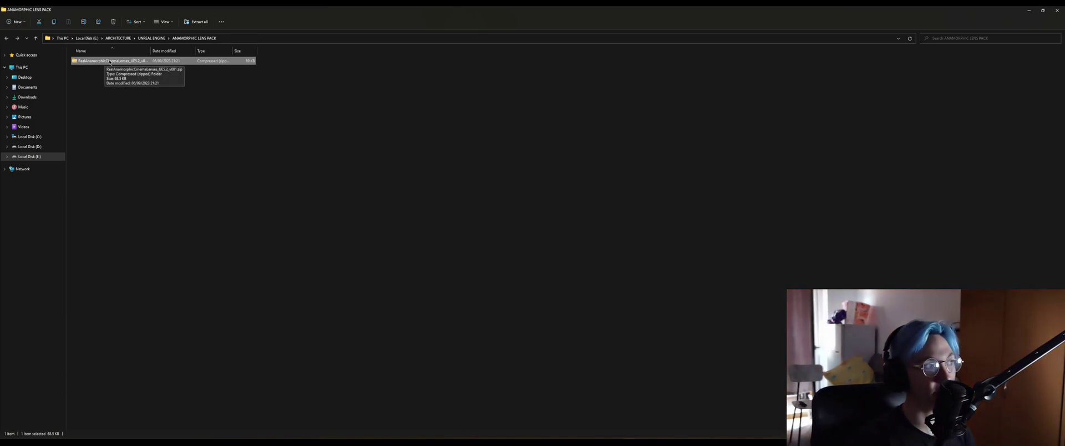
{"action": "right_click", "coordinate": [109, 61]}
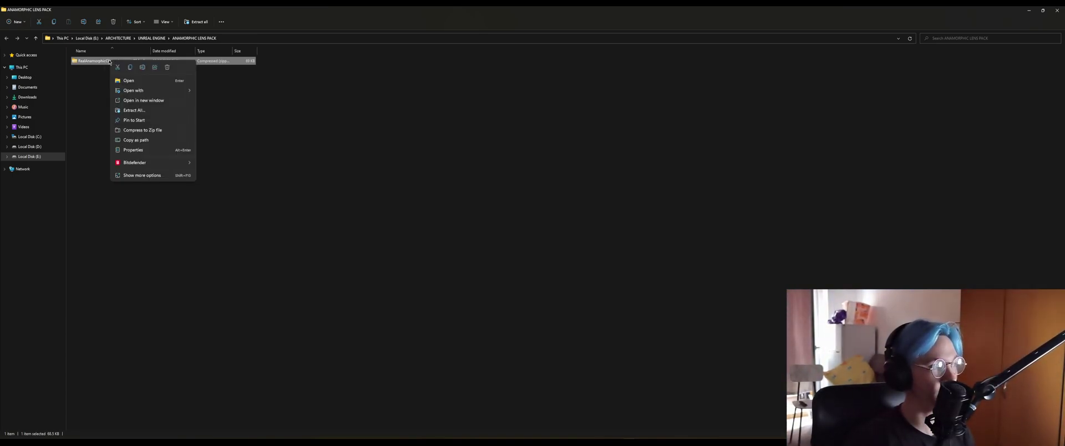
{"action": "left_click", "coordinate": [145, 177]}
{"action": "mouse_move", "coordinate": [257, 209]}
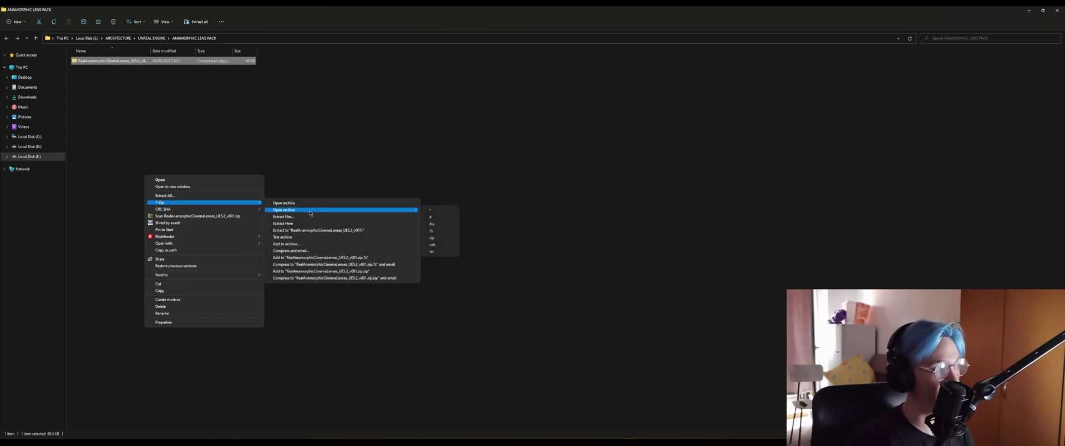
{"action": "left_click", "coordinate": [297, 223]}
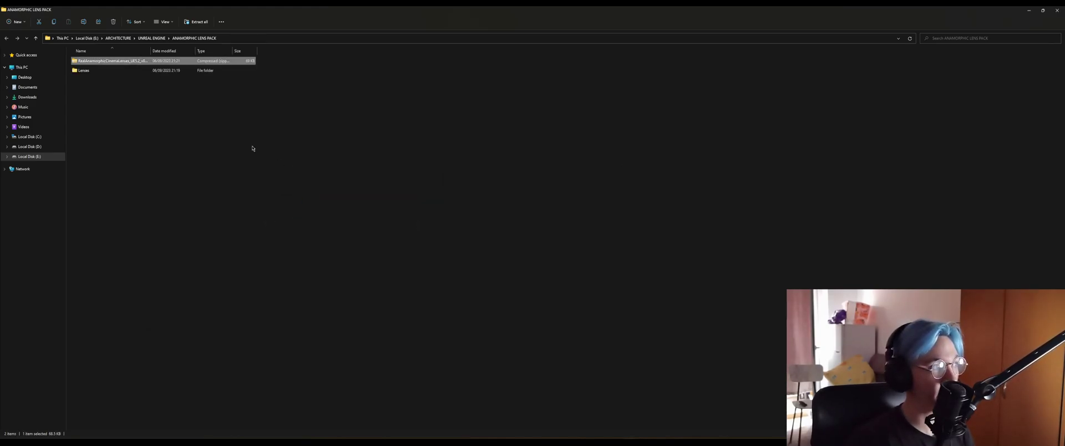
Step: Inspect the lens files in the extracted ARRI-ZEISS Master Anamorphic folder and return to the ANAMORPHIC LENS PACK folder
{"action": "double_click", "coordinate": [101, 62]}
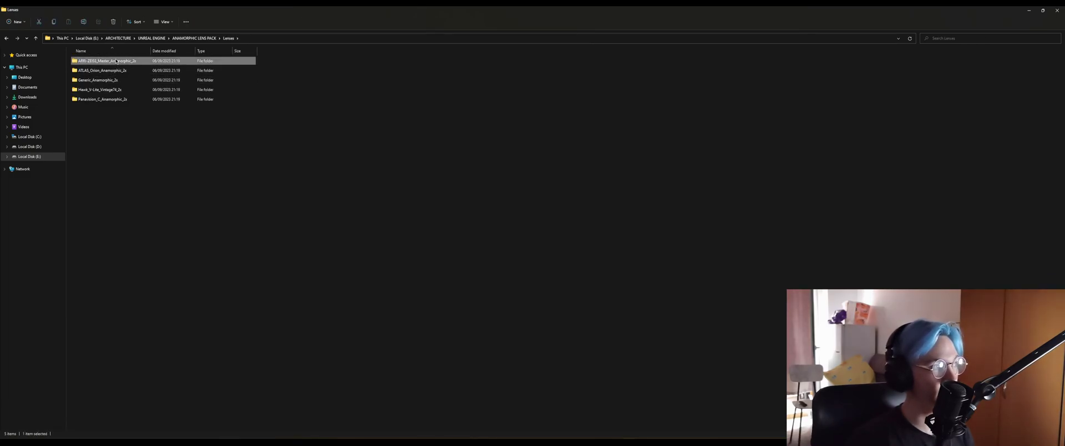
{"action": "double_click", "coordinate": [102, 62]}
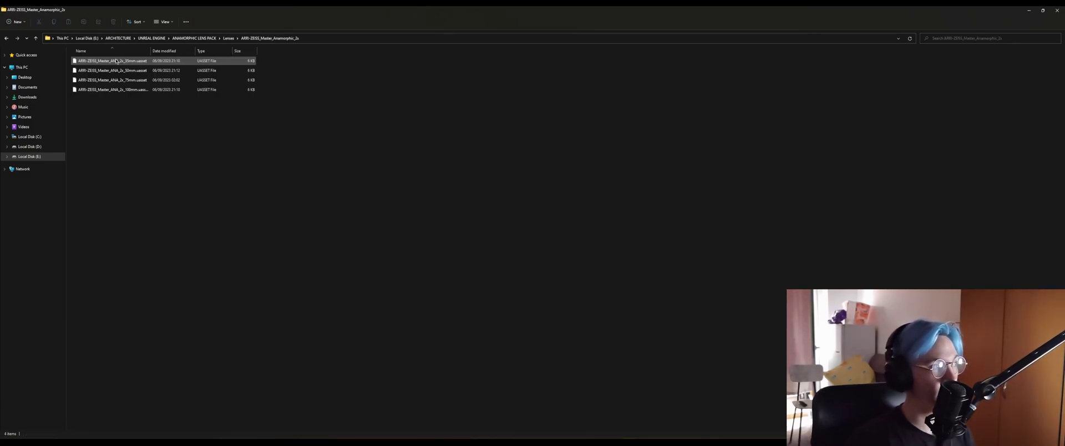
{"action": "left_click", "coordinate": [195, 38]}
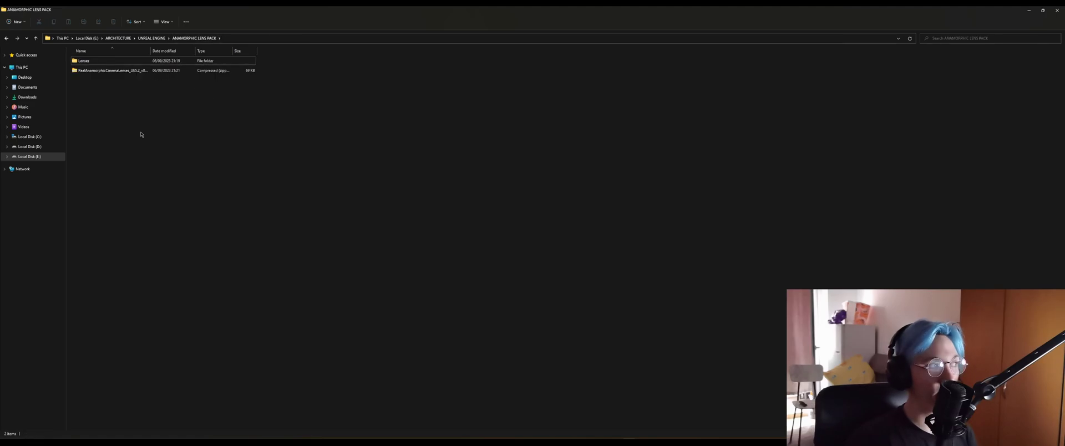
Step: Select the extracted Lenses folder, switch to Unreal Engine and open the Lenses folder inside the project's Content
{"action": "left_click", "coordinate": [86, 62]}
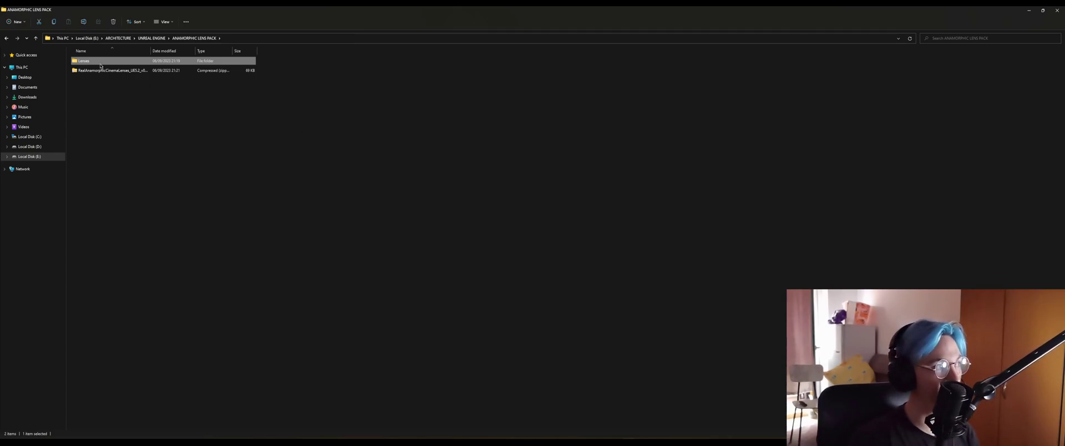
{"action": "key", "text": "Delete"}
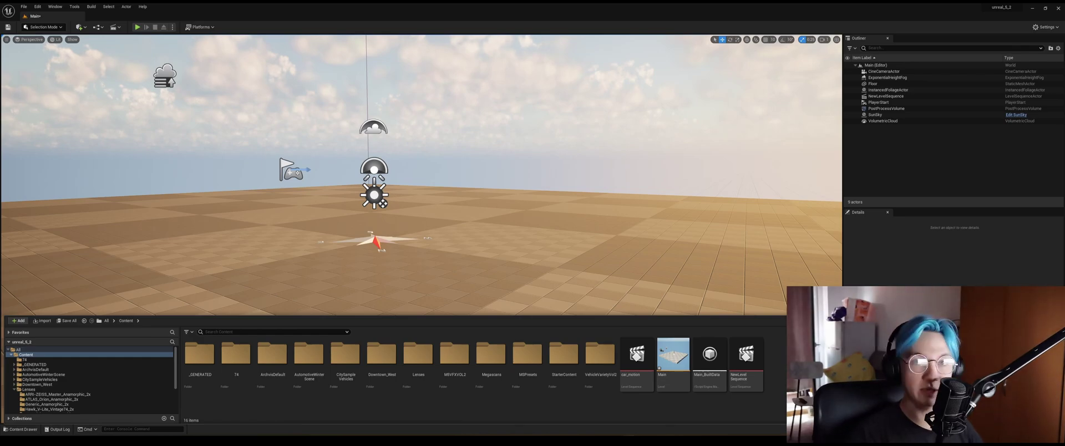
{"action": "double_click", "coordinate": [416, 360]}
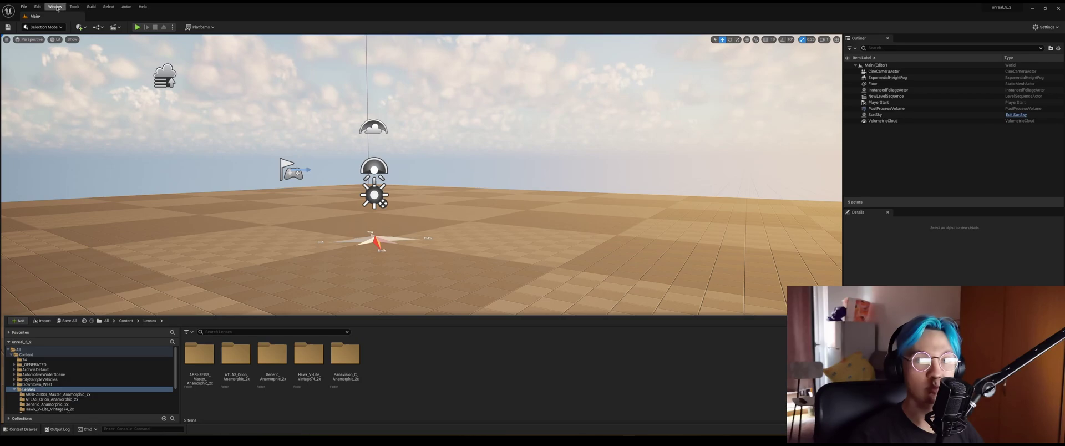
Step: Enable the Camera Calibration plugin, accepting its beta status, and restart the editor
{"action": "left_click", "coordinate": [37, 6]}
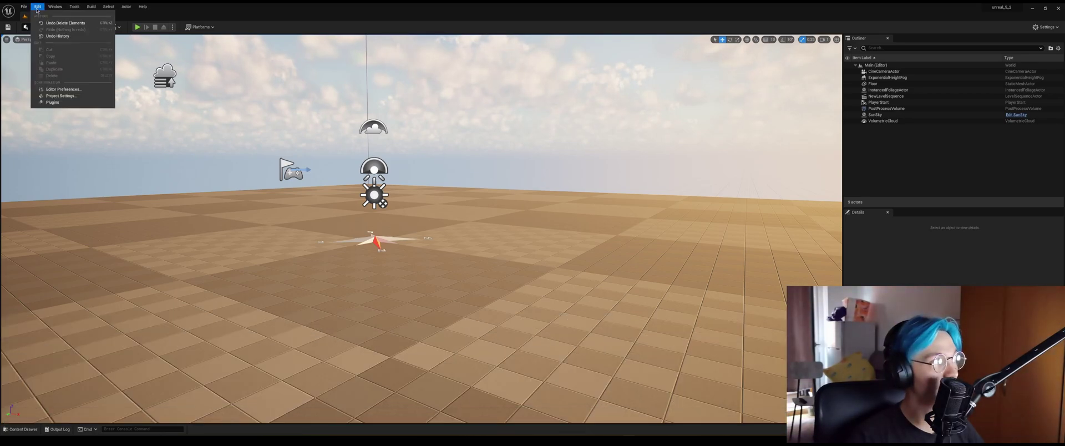
{"action": "left_click", "coordinate": [53, 104]}
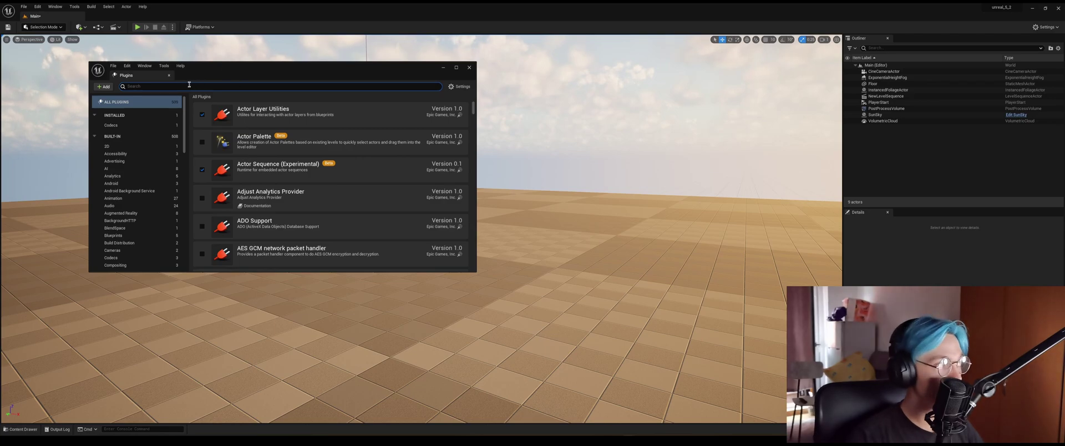
{"action": "type", "text": "camera ca"}
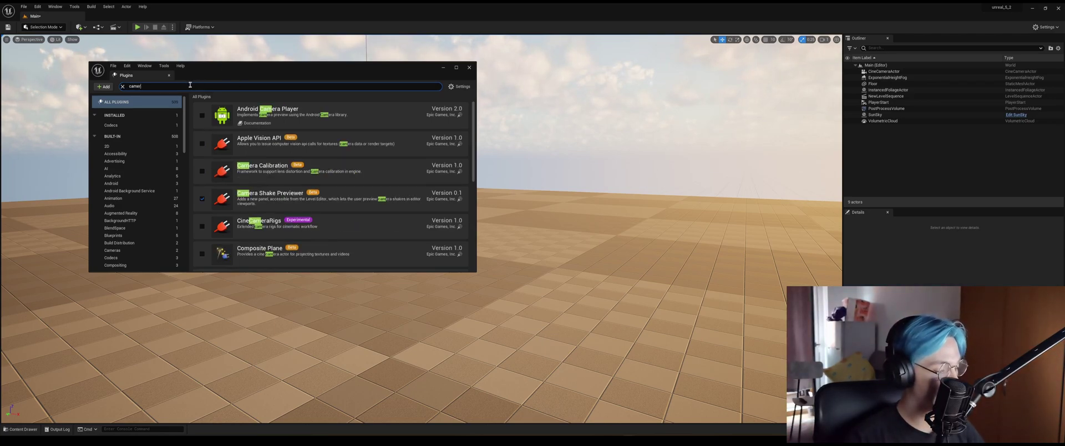
{"action": "left_click", "coordinate": [202, 172]}
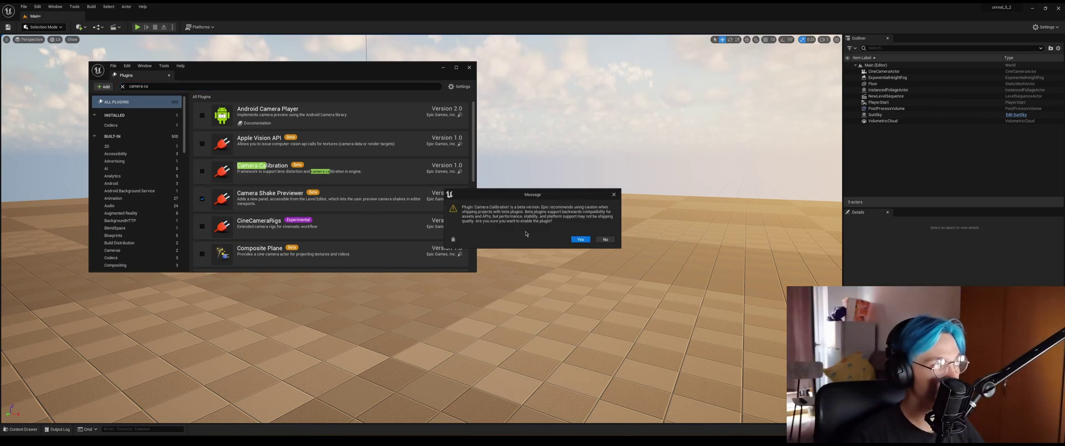
{"action": "left_click", "coordinate": [584, 240]}
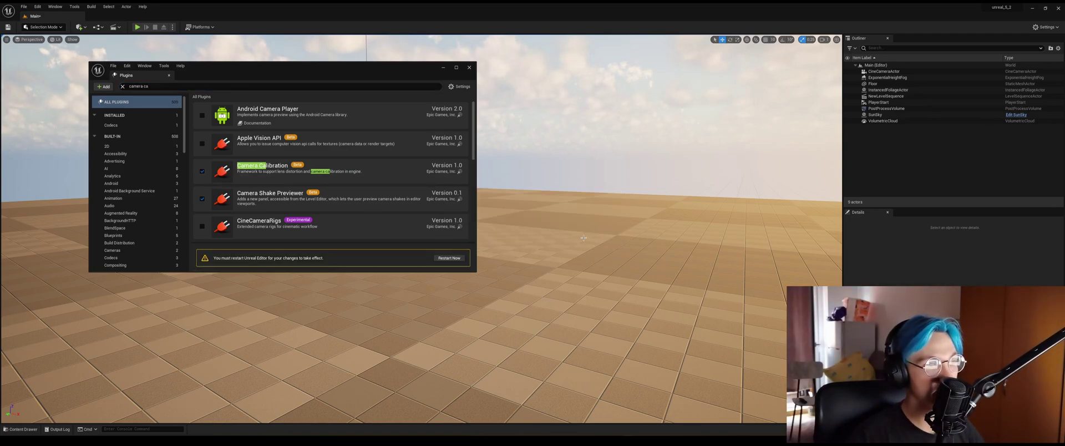
{"action": "left_click", "coordinate": [449, 258]}
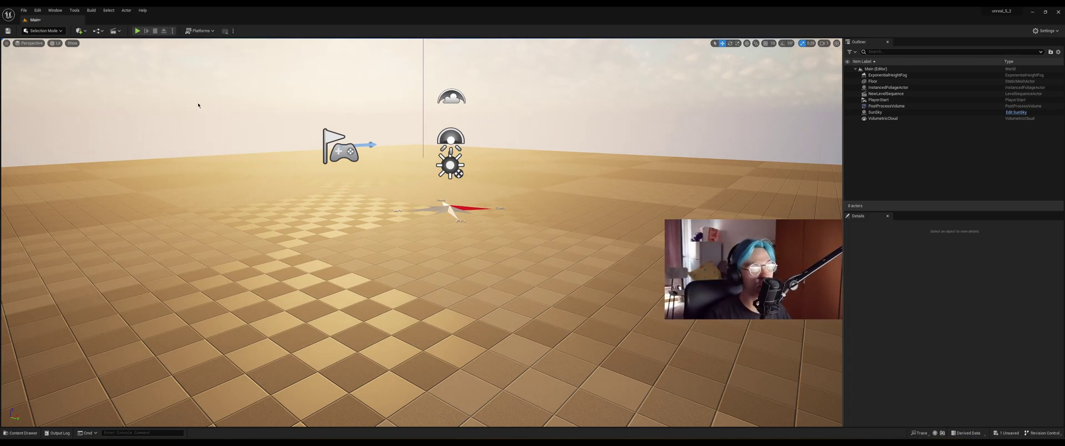
Step: Add a Cine Camera Actor to the level
{"action": "left_click", "coordinate": [81, 31]}
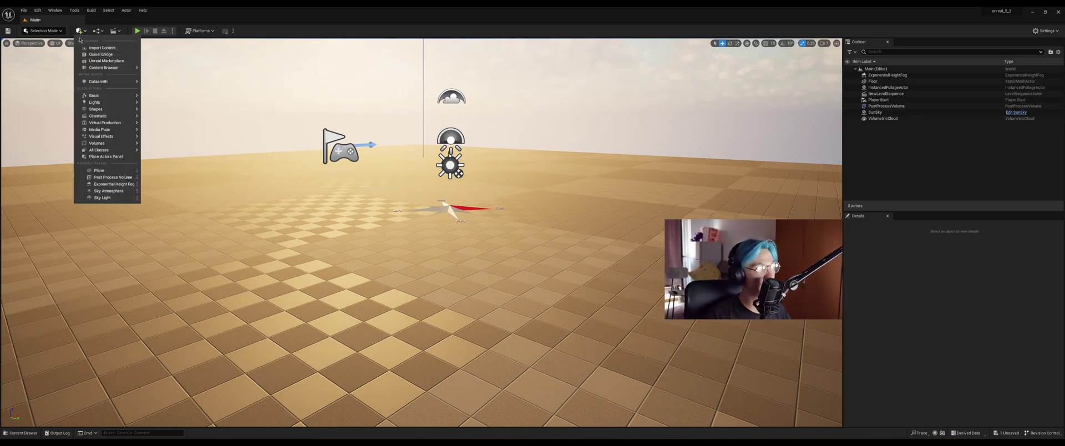
{"action": "mouse_move", "coordinate": [106, 117]}
{"action": "left_click", "coordinate": [177, 125]}
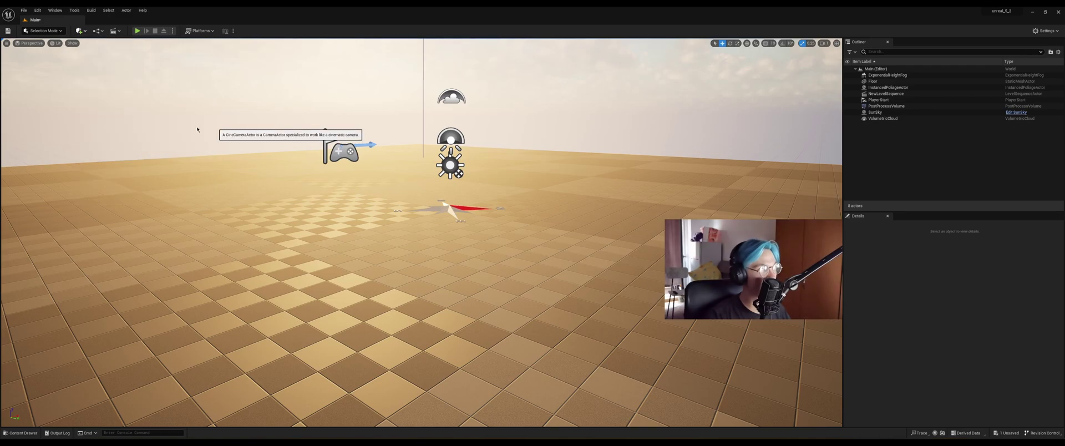
{"action": "left_click_drag", "start_coordinate": [421, 219], "coordinate": [421, 194]}
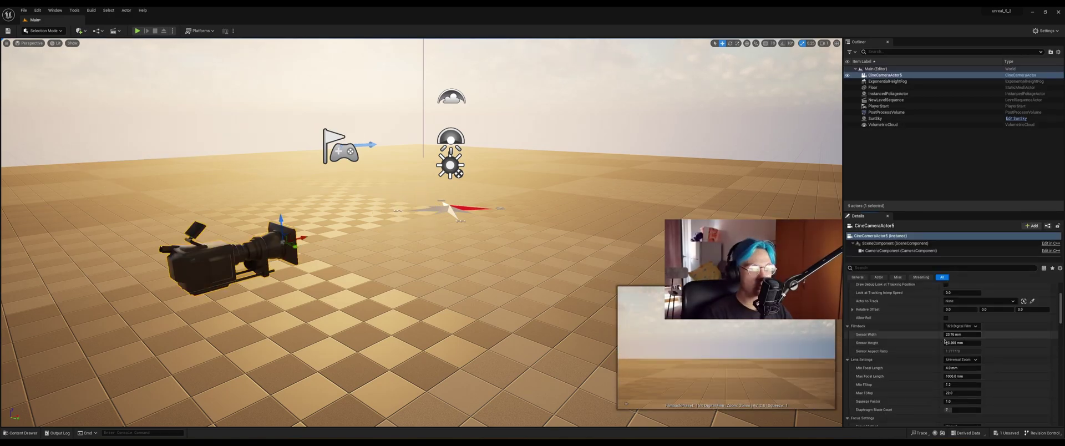
Step: Set the cine camera's filmback to a sensor width of 21.95 mm and a sensor height of 18.6 mm
{"action": "scroll", "coordinate": [976, 340], "scroll_direction": "up", "scroll_amount": 1}
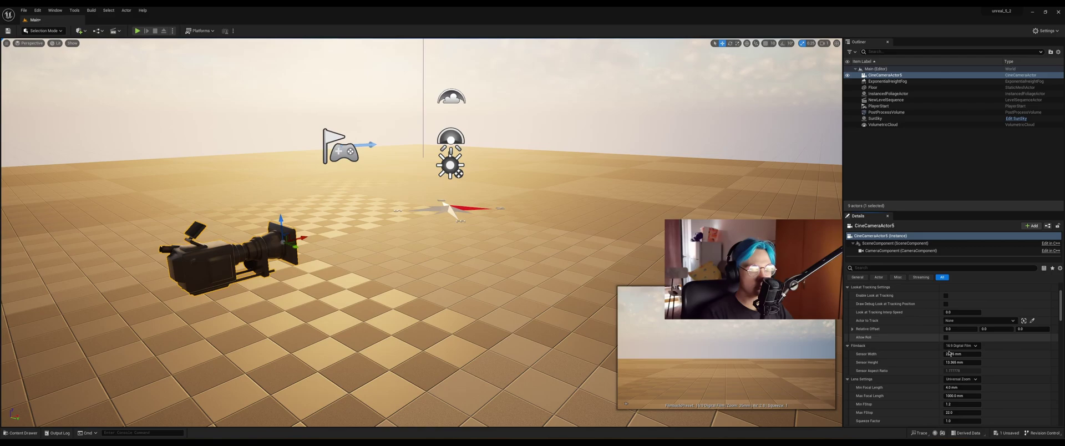
{"action": "scroll", "coordinate": [970, 353], "scroll_direction": "down", "scroll_amount": 1}
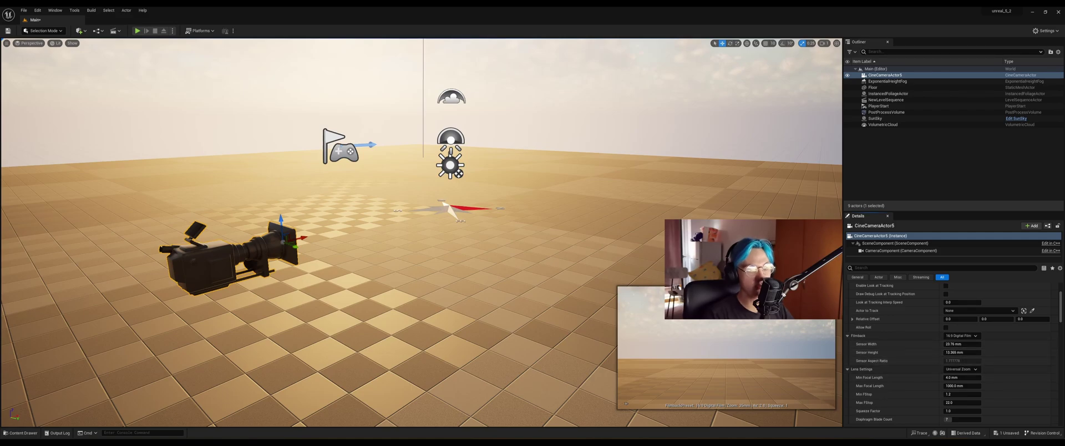
{"action": "left_click", "coordinate": [956, 345]}
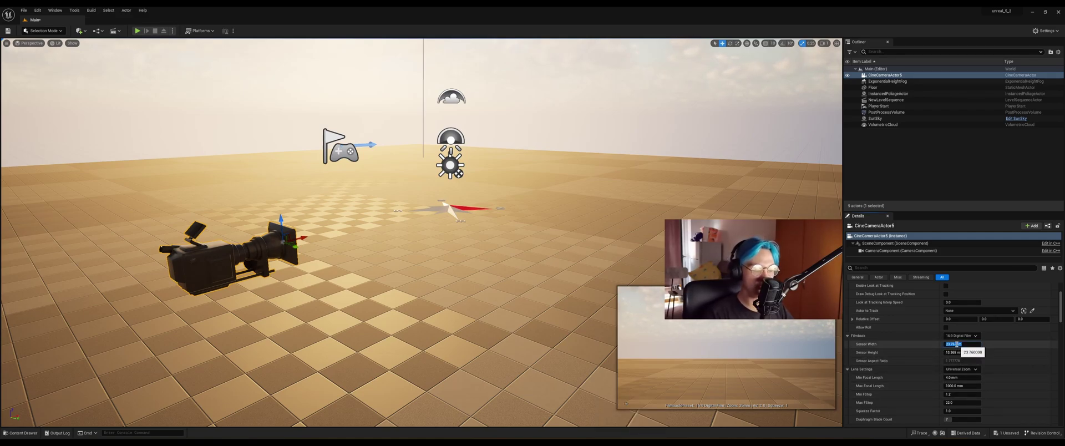
{"action": "type", "text": "21.95"}
{"action": "key", "text": "Return"}
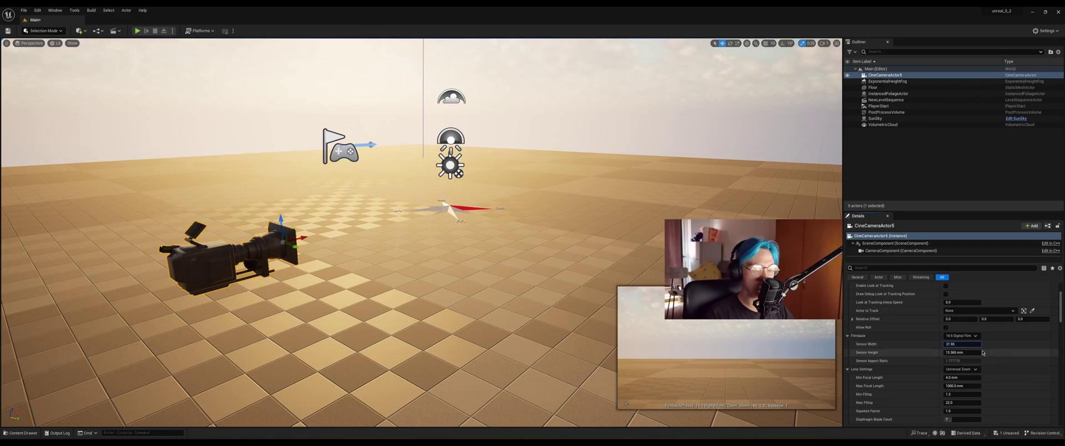
{"action": "left_click", "coordinate": [962, 352]}
{"action": "type", "text": "18"}
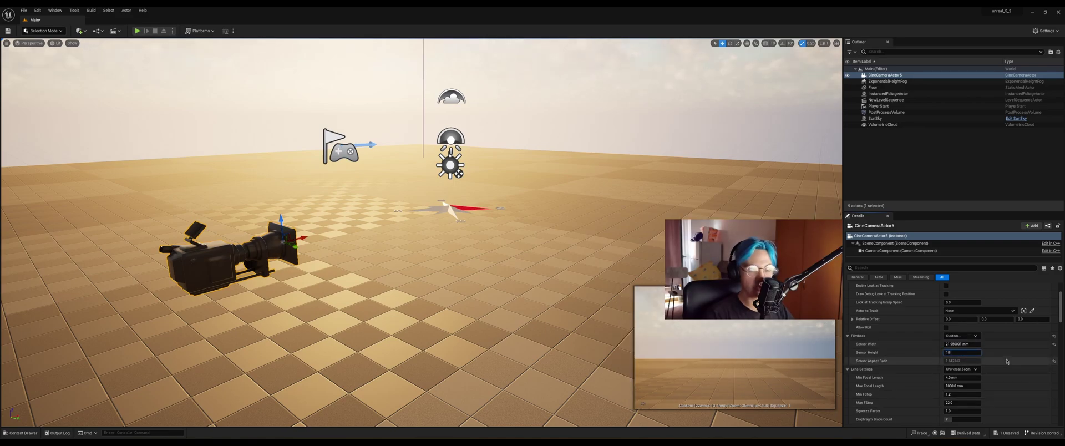
{"action": "type", "text": ".6"}
{"action": "key", "text": "Return"}
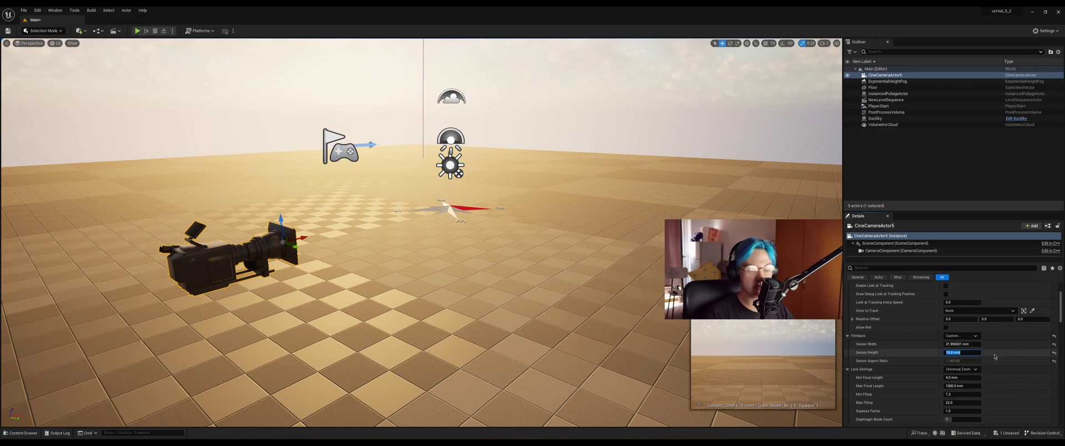
Step: Set the cine camera's lens squeeze factor to 2
{"action": "left_click", "coordinate": [959, 411]}
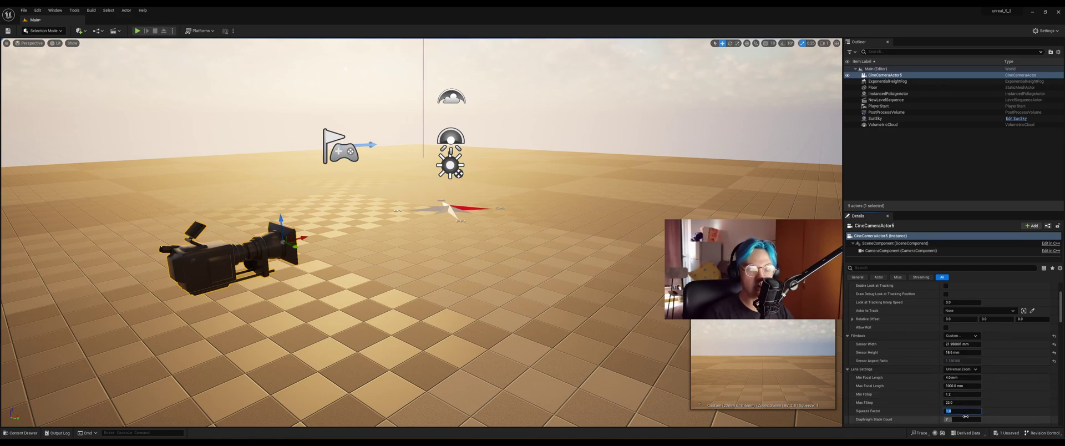
{"action": "type", "text": "2"}
{"action": "key", "text": "Return"}
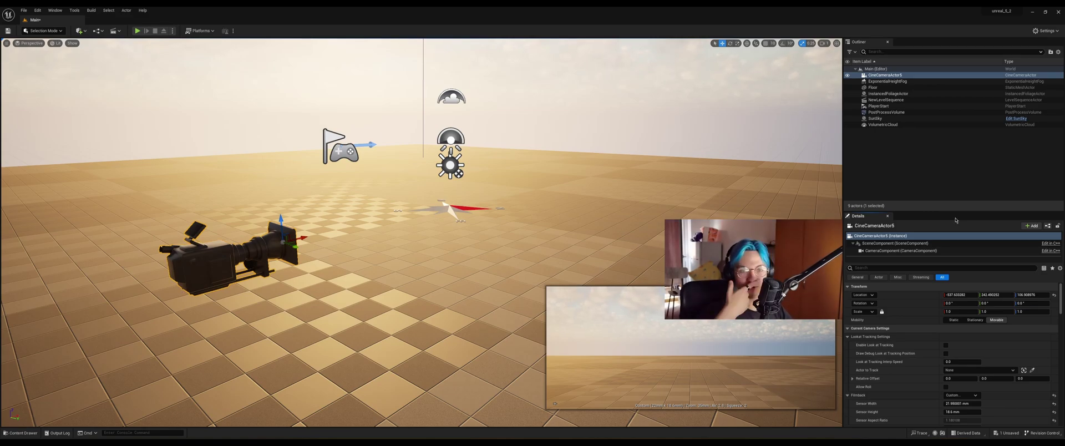
Step: Add a Lens component to the cine camera actor
{"action": "left_click", "coordinate": [1033, 226]}
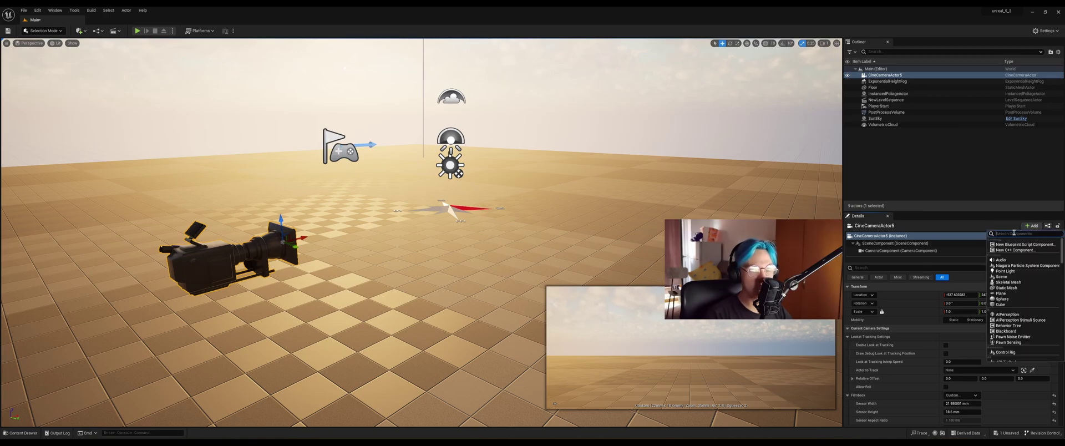
{"action": "type", "text": "lens"}
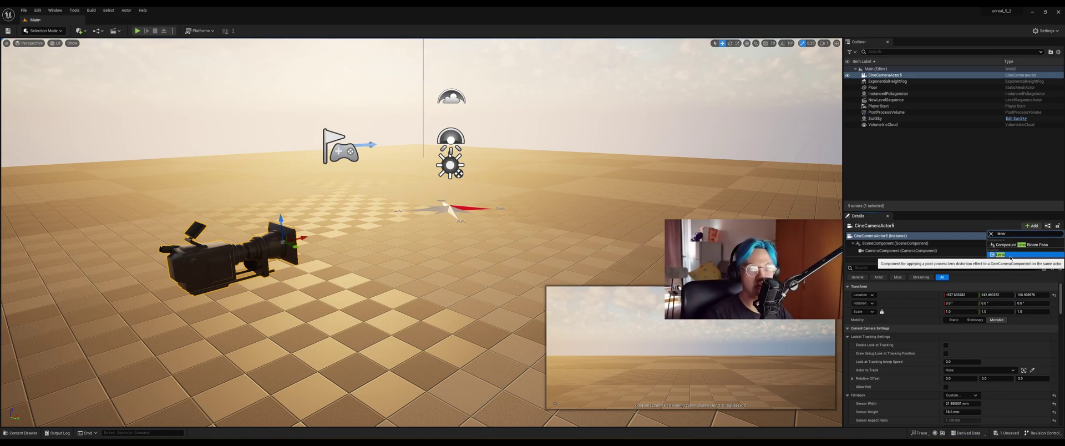
{"action": "left_click", "coordinate": [1010, 255]}
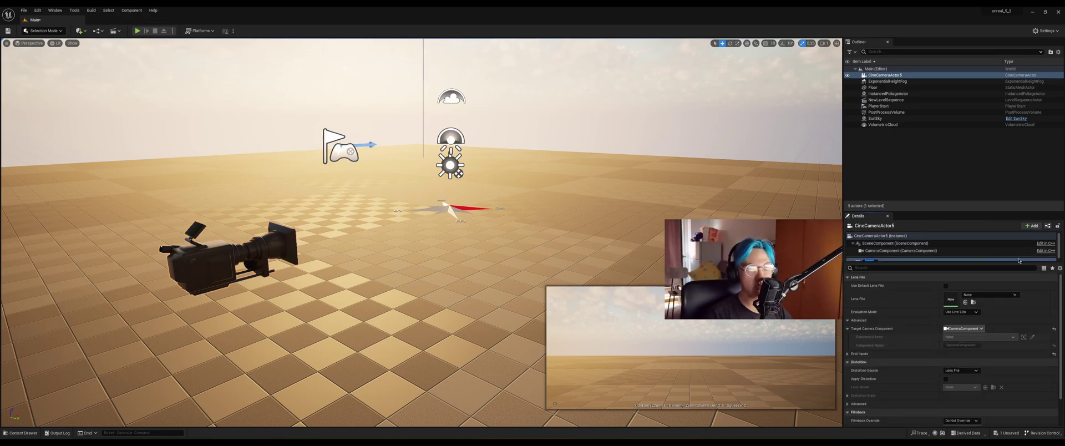
{"action": "key", "text": "Return"}
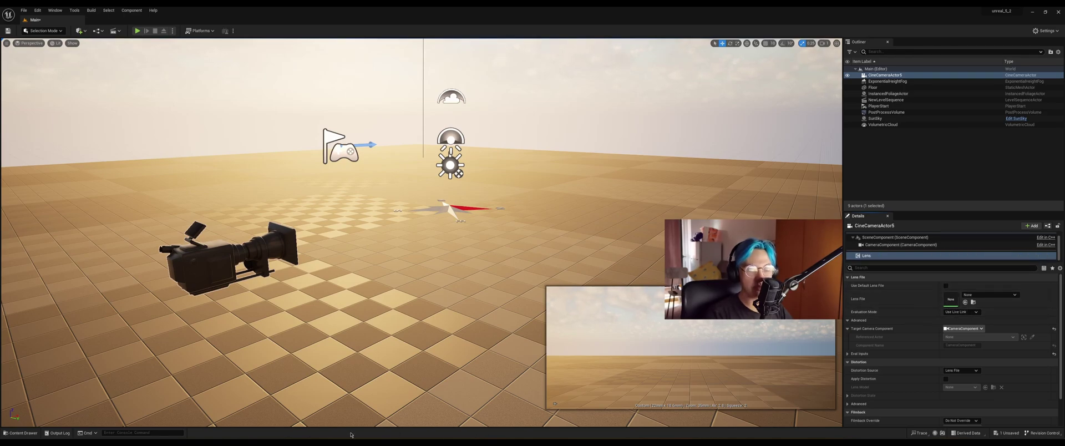
Step: Assign the 75mm lens from the ARRI-ZEISS_Master_Anamorphic_2x folder as the Lens component's lens file
{"action": "left_click", "coordinate": [22, 433]}
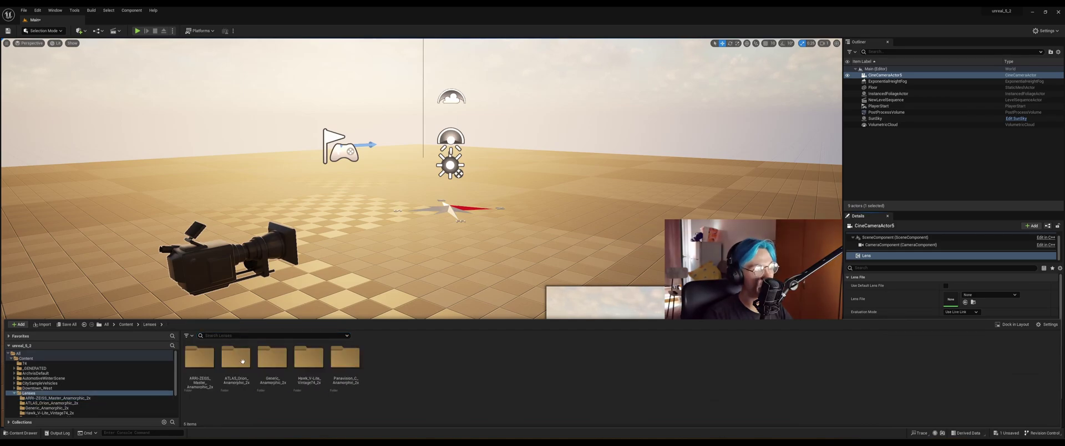
{"action": "double_click", "coordinate": [309, 357]}
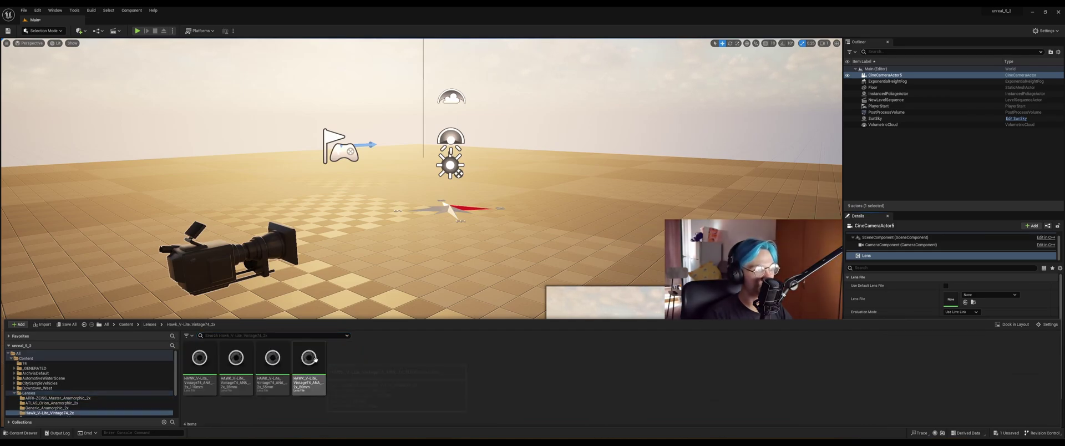
{"action": "left_click", "coordinate": [149, 325]}
{"action": "double_click", "coordinate": [200, 360]}
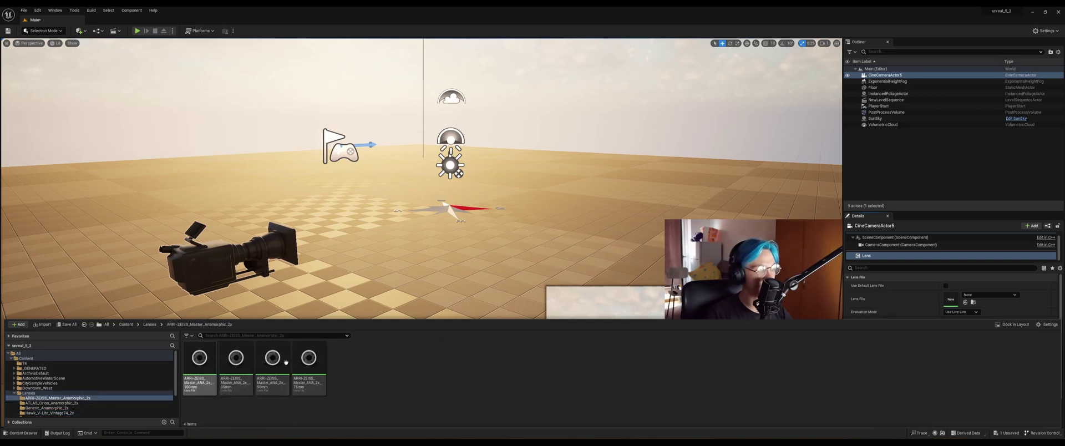
{"action": "left_click_drag", "start_coordinate": [309, 360], "coordinate": [944, 305]}
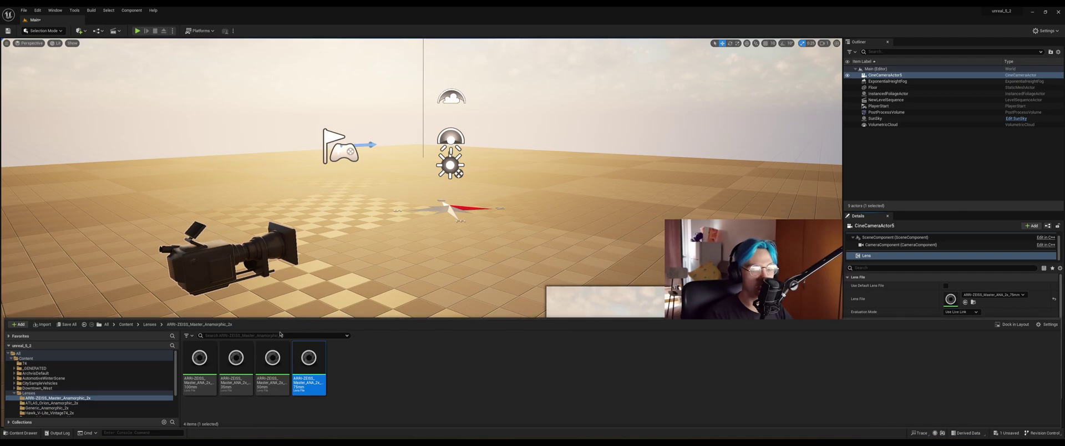
{"action": "left_click", "coordinate": [925, 306]}
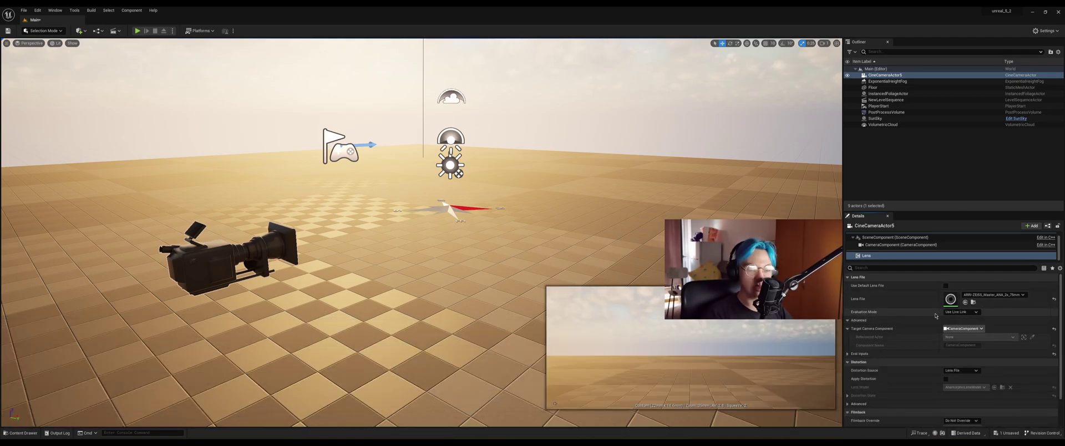
Step: Set the Lens component's evaluation mode to Use Camera Settings and enable Apply Distortion
{"action": "left_click", "coordinate": [960, 312]}
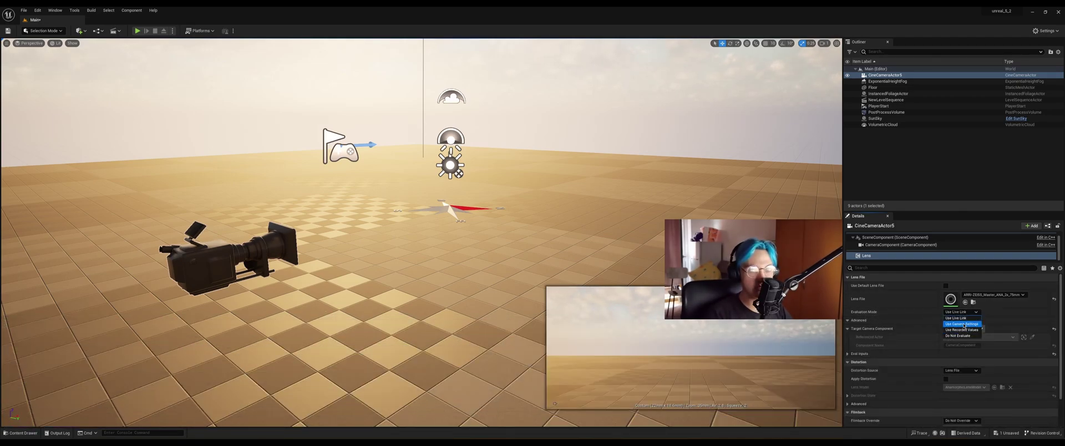
{"action": "left_click", "coordinate": [964, 324]}
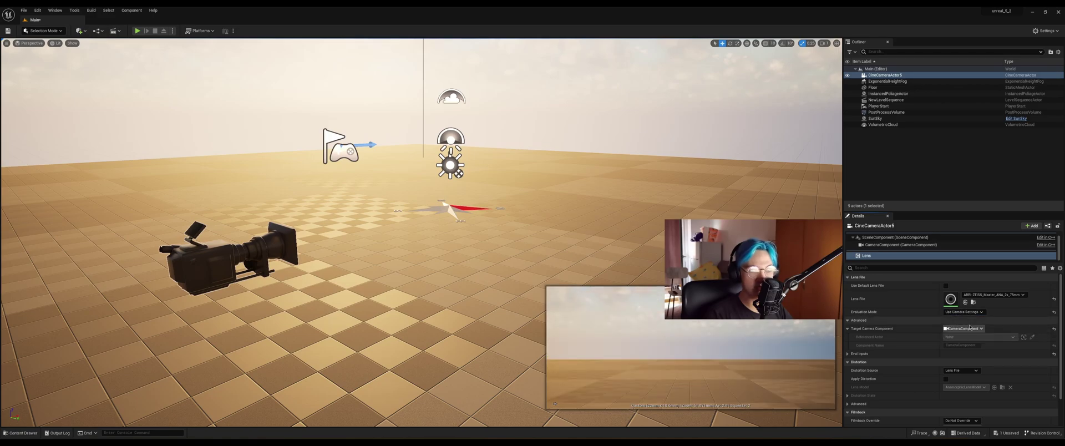
{"action": "left_click", "coordinate": [946, 379]}
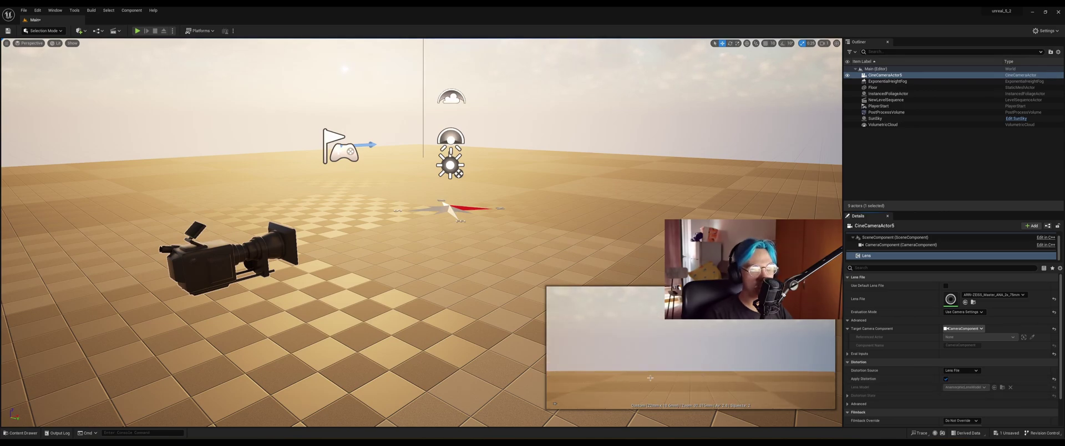
Step: Look through the new cine camera and reframe it on the compass marker on the floor
{"action": "left_click", "coordinate": [40, 44]}
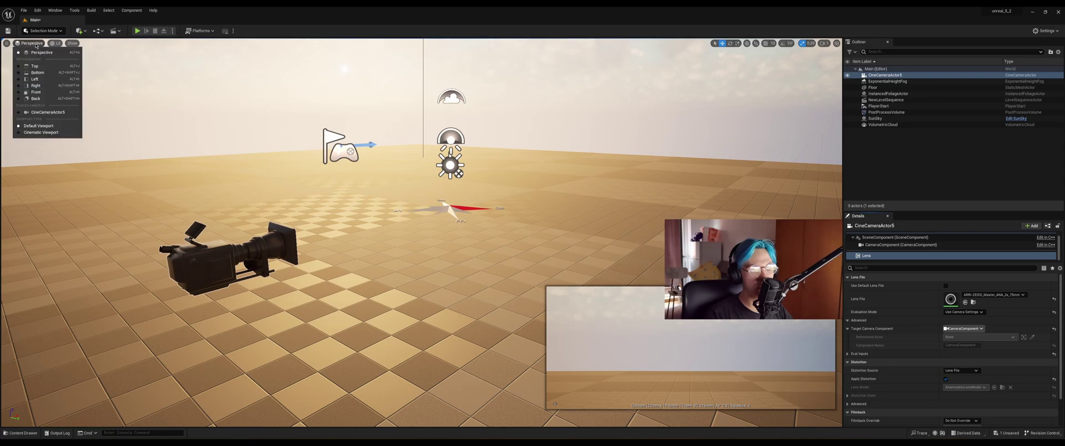
{"action": "left_click", "coordinate": [48, 113]}
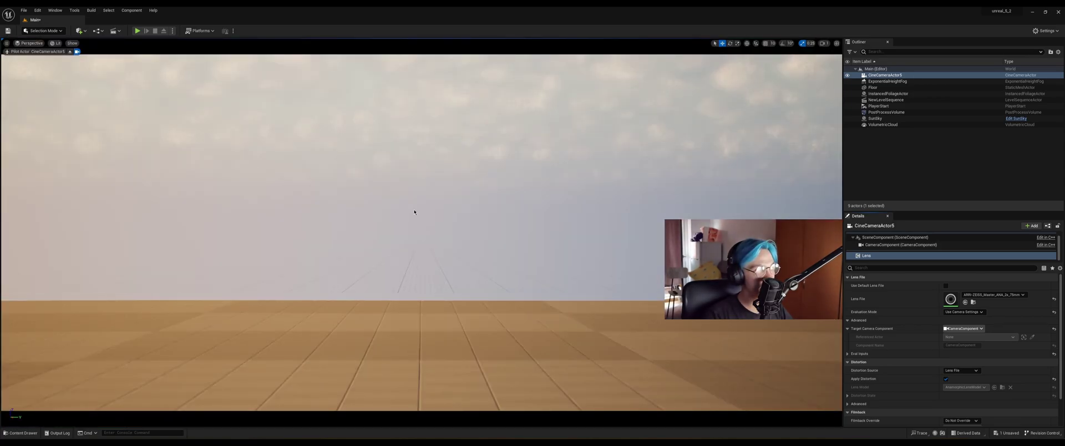
{"action": "right_click_drag", "start_coordinate": [414, 212], "coordinate": [455, 330]}
{"action": "key", "text": "s"}
{"action": "scroll", "coordinate": [905, 250], "scroll_direction": "up", "scroll_amount": 1}
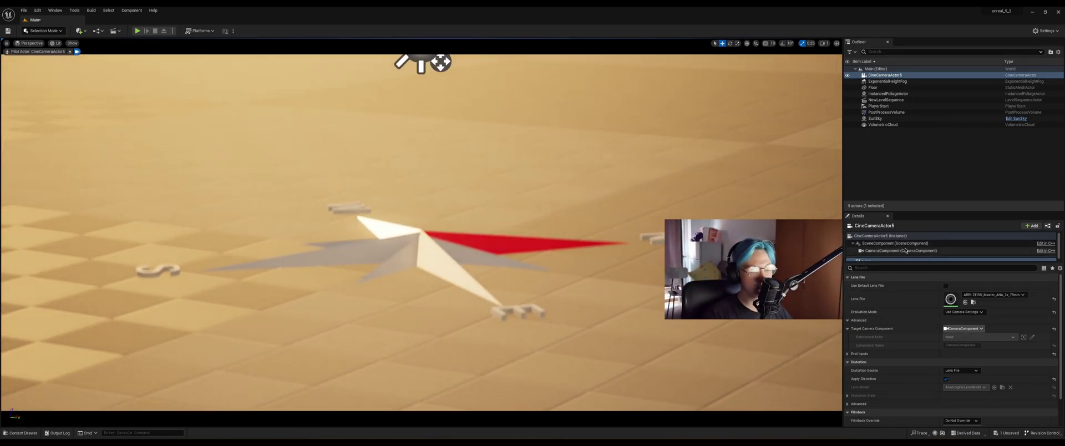
Step: Select the cine camera's camera component and change its diaphragm blade count
{"action": "left_click", "coordinate": [905, 250]}
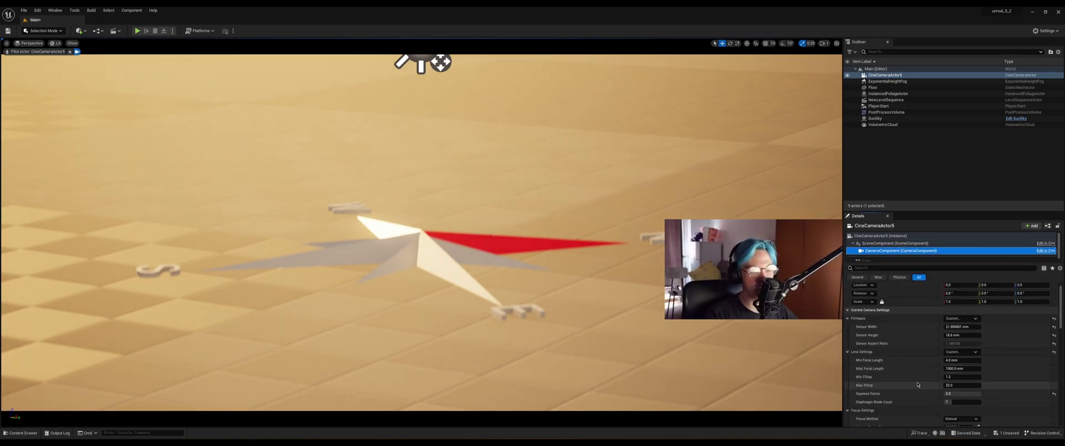
{"action": "scroll", "coordinate": [917, 383], "scroll_direction": "down", "scroll_amount": 3}
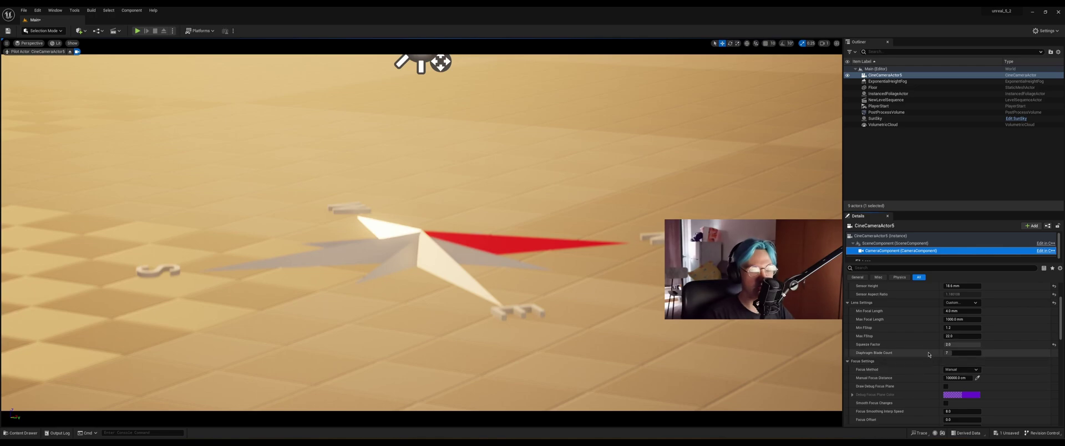
{"action": "left_click", "coordinate": [957, 353]}
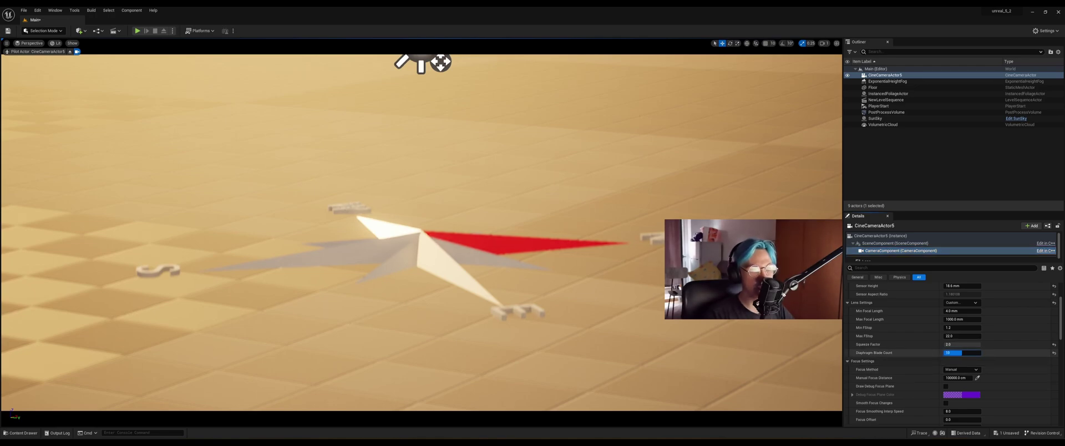
{"action": "key", "text": "Return"}
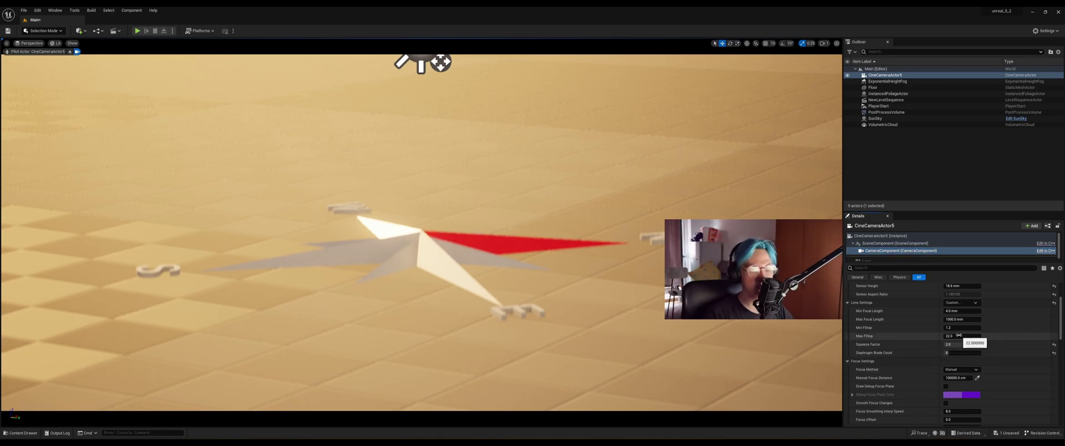
Step: Set the camera's current aperture to 1.2 and turn the piloted camera to examine the blur
{"action": "scroll", "coordinate": [968, 366], "scroll_direction": "down", "scroll_amount": 3}
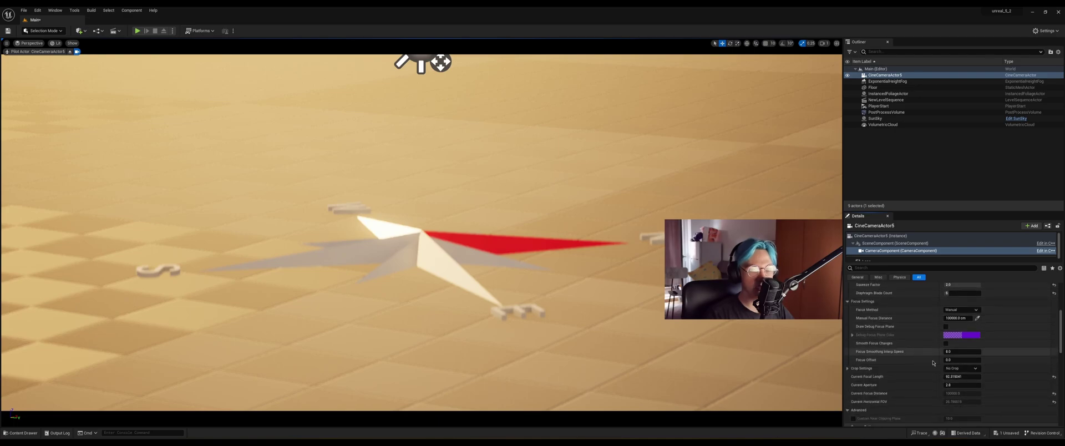
{"action": "left_click_drag", "start_coordinate": [973, 386], "coordinate": [943, 386]}
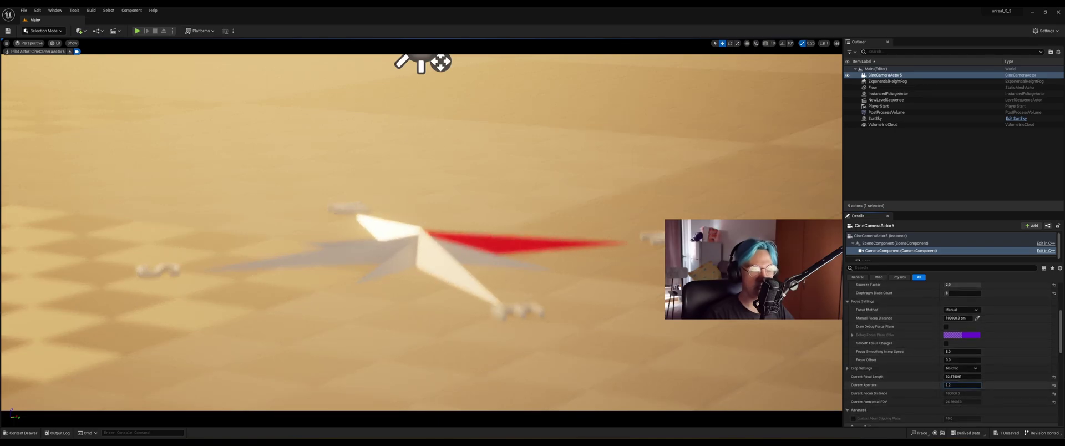
{"action": "right_click_drag", "start_coordinate": [611, 233], "coordinate": [577, 164]}
{"action": "right_click_drag", "start_coordinate": [511, 241], "coordinate": [511, 295]}
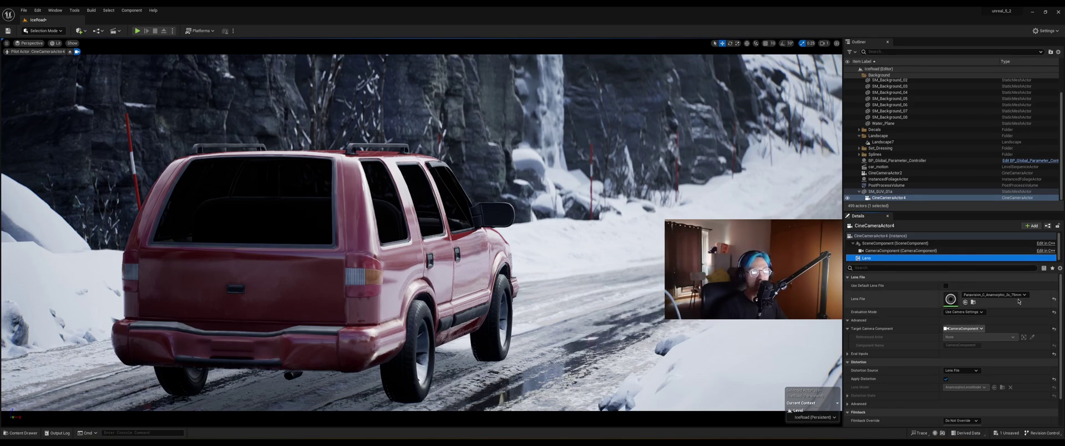
Step: Browse from the winter scene's Maps folder to the Panavision_C_Anamorphic_2x folder inside the project's Lenses folder
{"action": "left_click", "coordinate": [21, 432]}
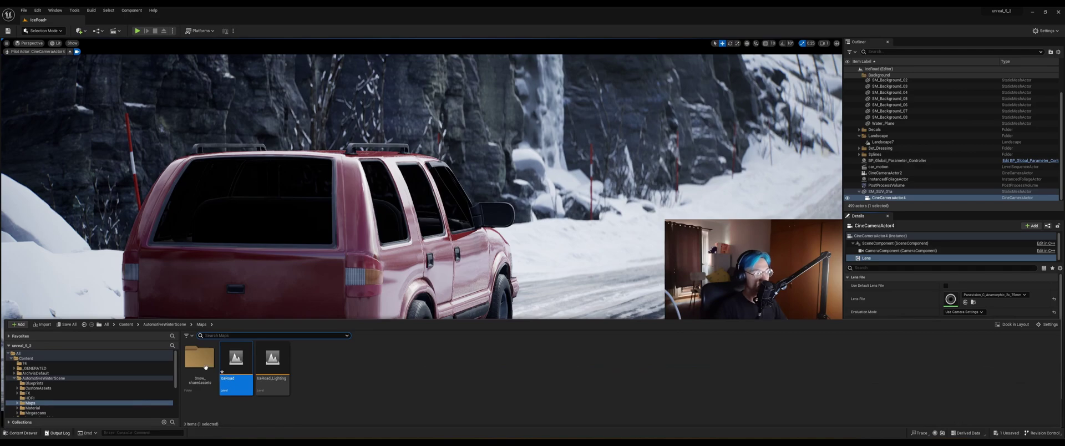
{"action": "left_click", "coordinate": [165, 324]}
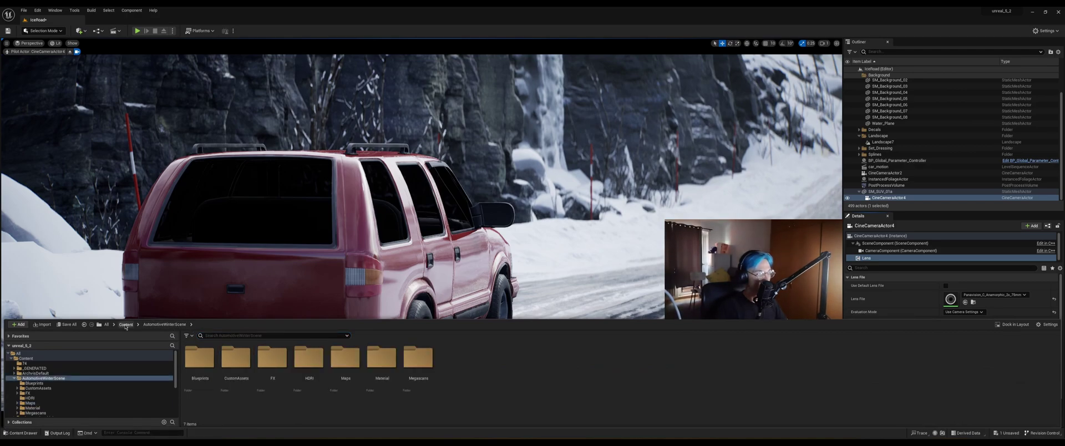
{"action": "left_click", "coordinate": [125, 327]}
{"action": "double_click", "coordinate": [417, 358]}
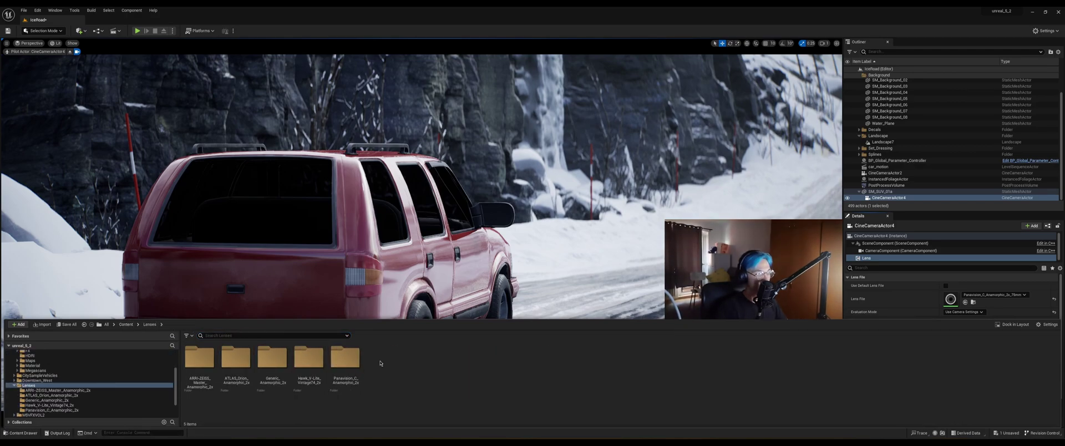
{"action": "double_click", "coordinate": [351, 360]}
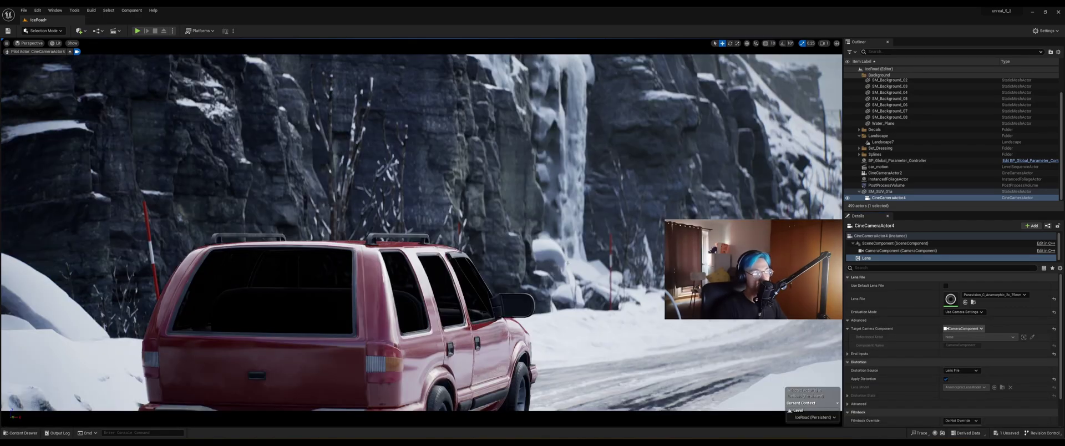
Step: Pan the piloted cine camera across the icy cliffs and reframe it on the rear of the red SUV
{"action": "right_click_drag", "start_coordinate": [567, 263], "coordinate": [679, 235]}
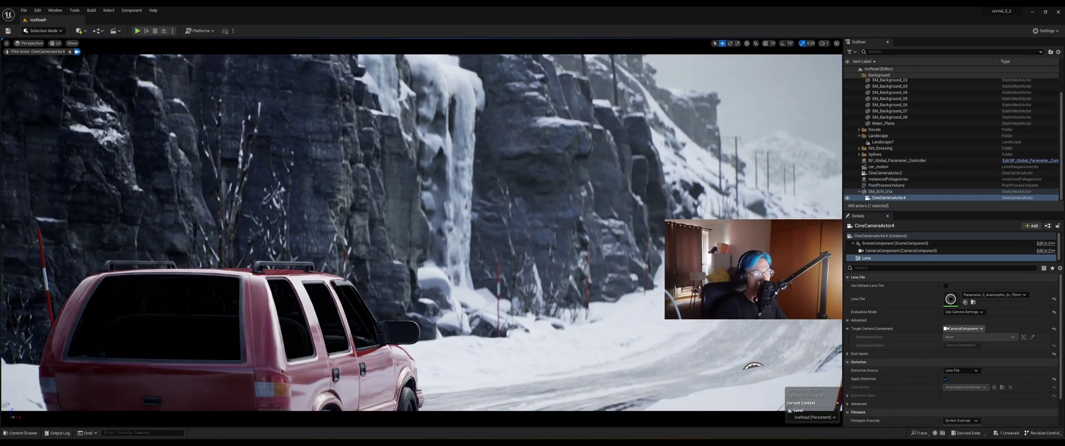
{"action": "right_click_drag", "start_coordinate": [641, 260], "coordinate": [804, 194]}
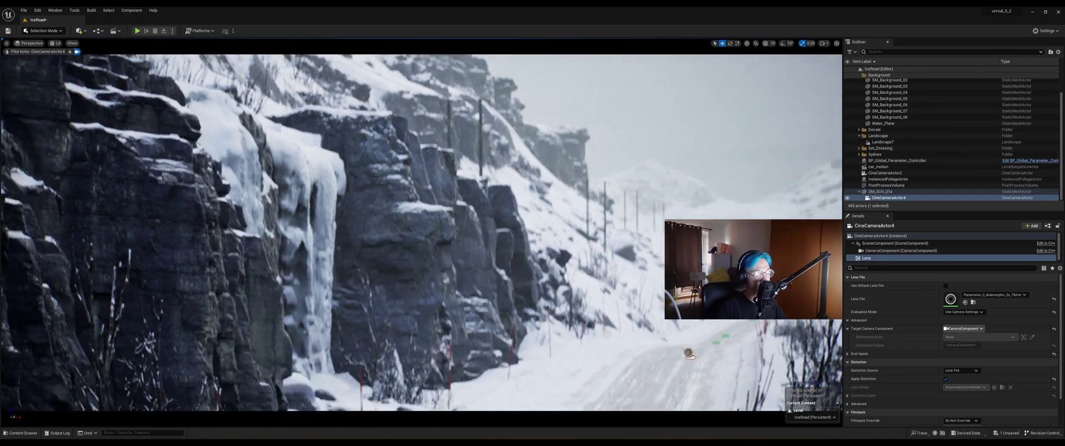
{"action": "right_click_drag", "start_coordinate": [422, 155], "coordinate": [378, 199]}
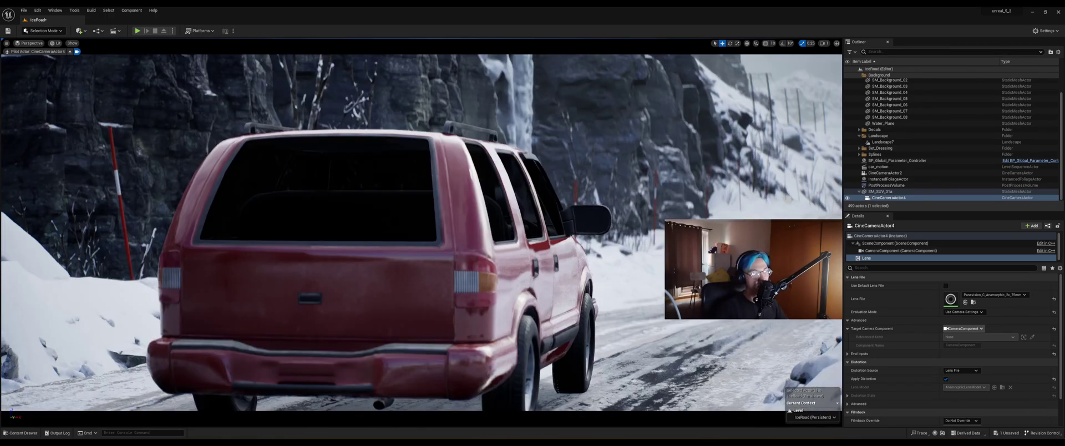
{"action": "right_click_drag", "start_coordinate": [731, 205], "coordinate": [724, 246]}
{"action": "right_click_drag", "start_coordinate": [737, 204], "coordinate": [810, 200]}
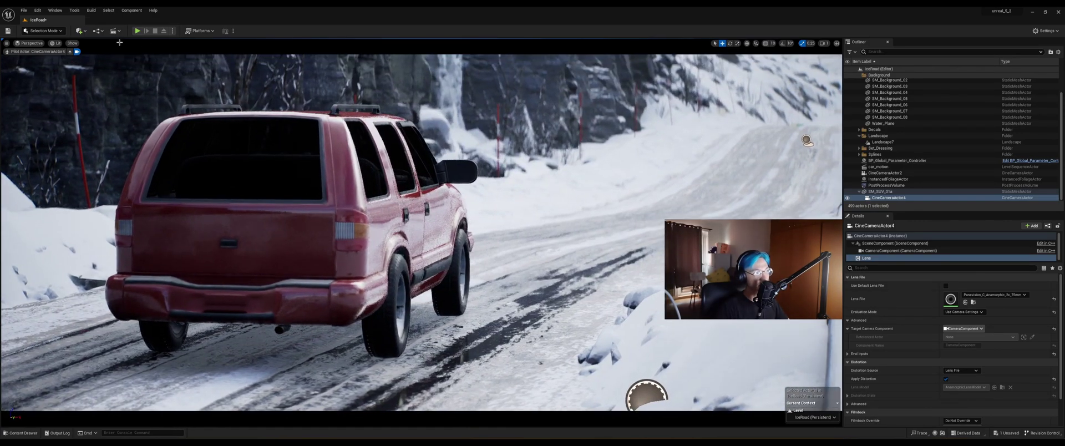
{"action": "left_click", "coordinate": [59, 42]}
{"action": "left_click", "coordinate": [83, 120]}
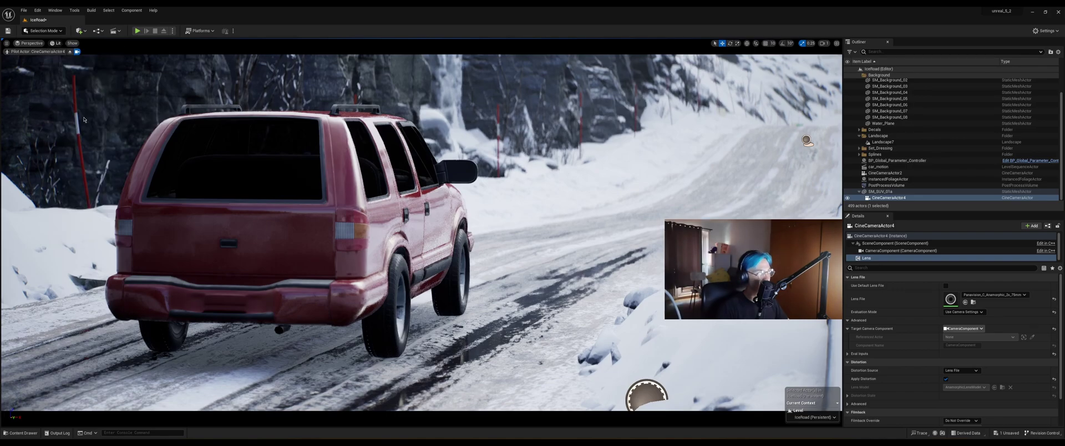